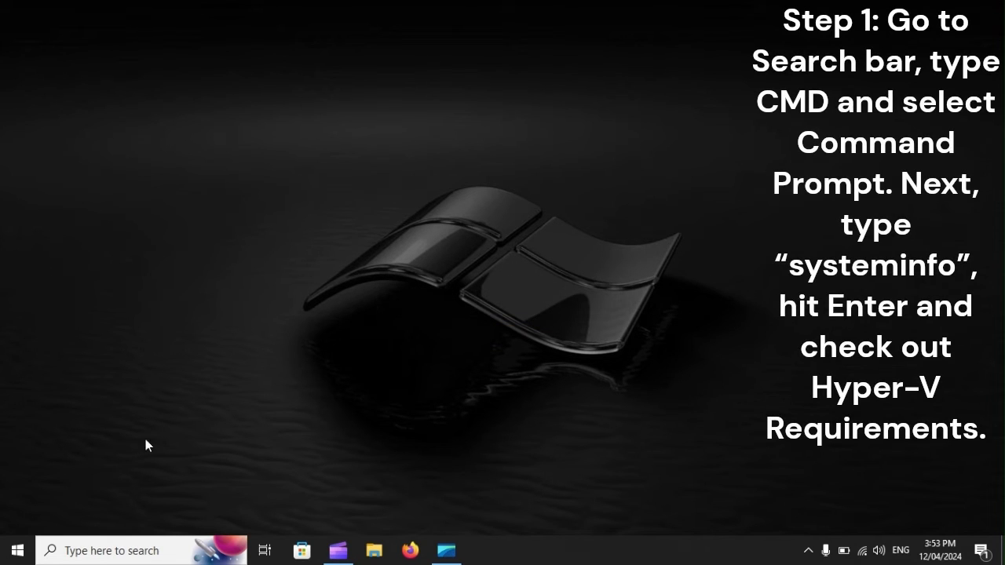
# - Search Windows for cmd and open Command Prompt
pyautogui.click(105, 550)
pyautogui.write('c')
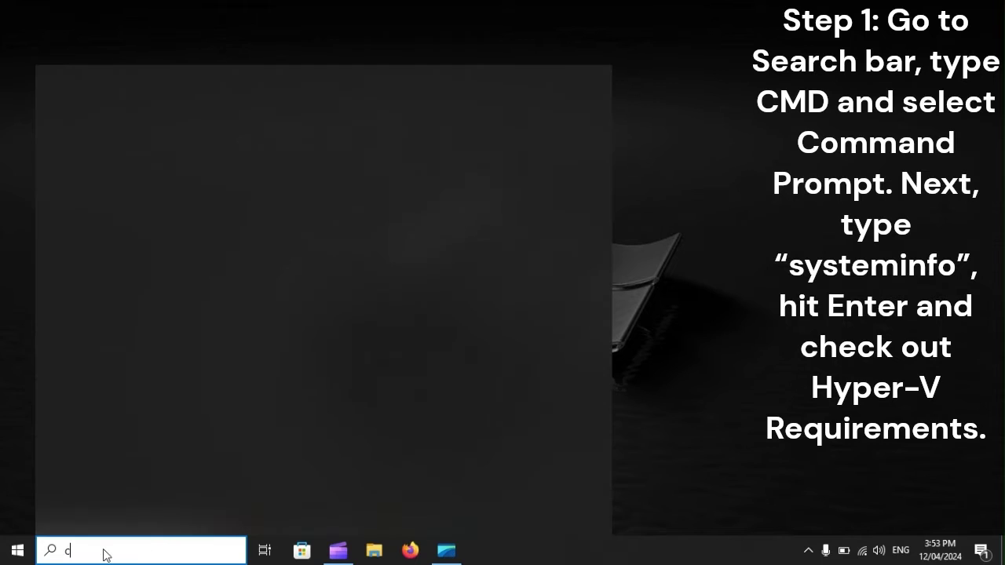
pyautogui.write('md')
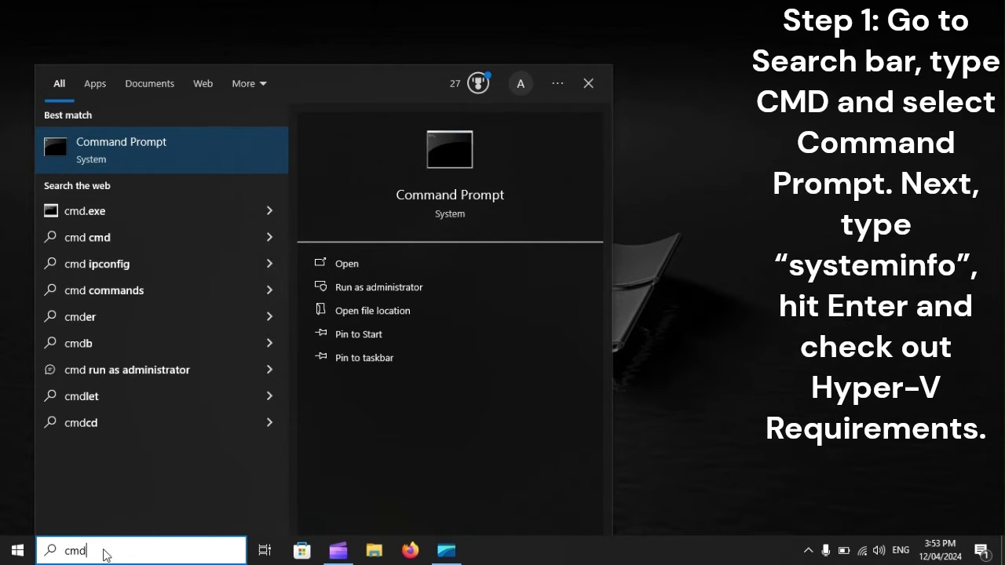
pyautogui.press('Escape')
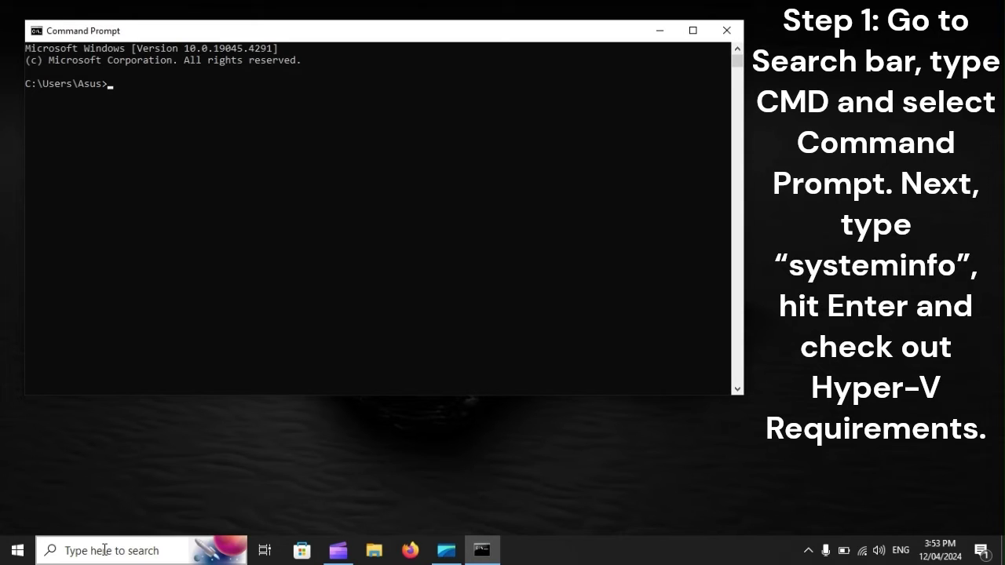
# - Run the systeminfo command in Command Prompt to check the Hyper-V requirements
pyautogui.click(110, 87)
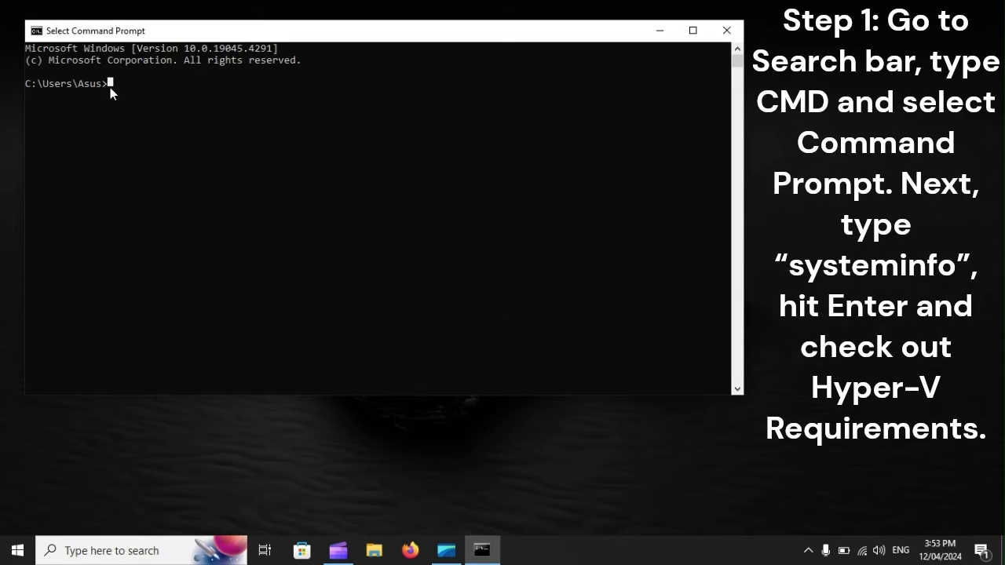
pyautogui.write('syste')
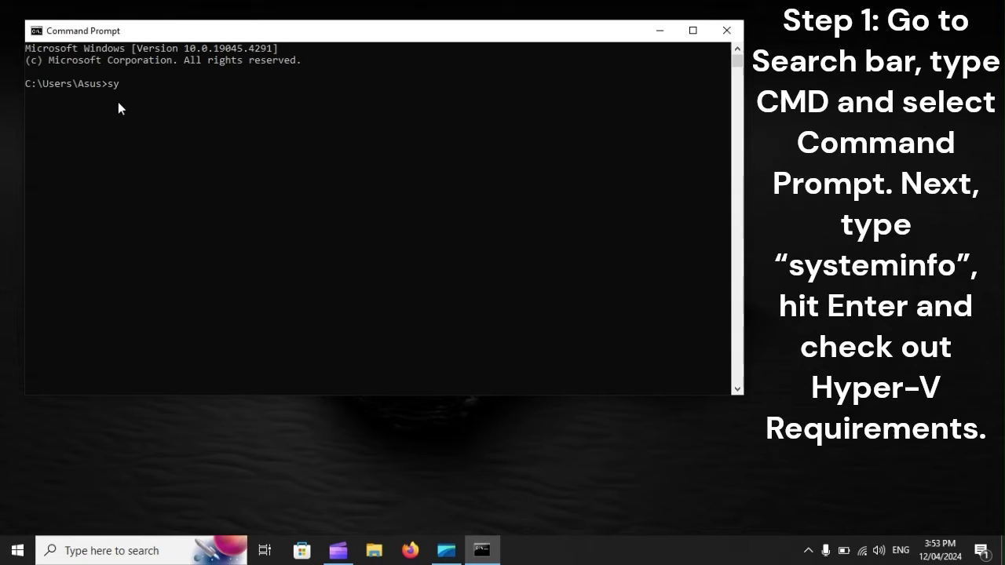
pyautogui.write('minfo')
pyautogui.press('Return')
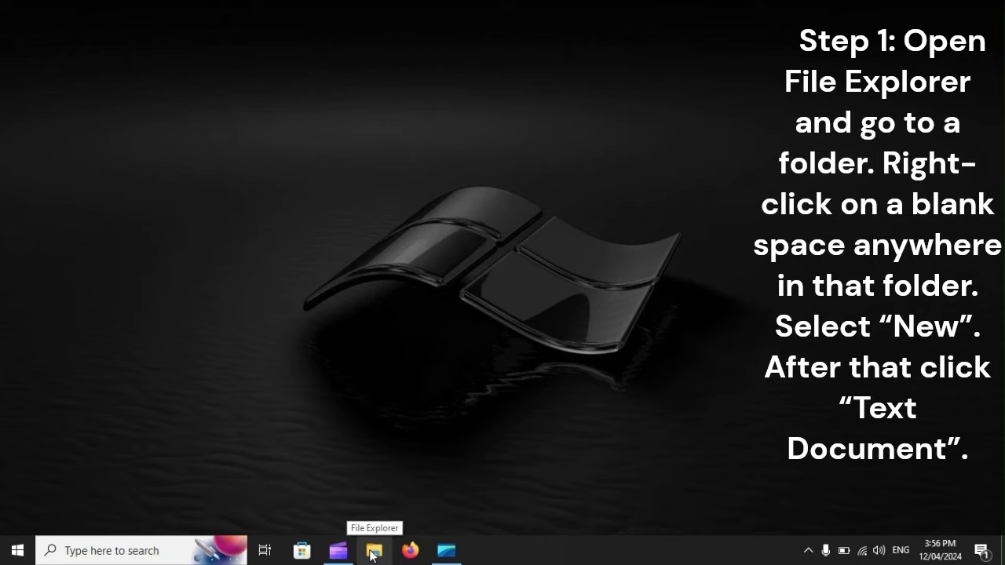
# - Create a new text document with the default name in the Documents folder using File Explorer
pyautogui.click(373, 553)
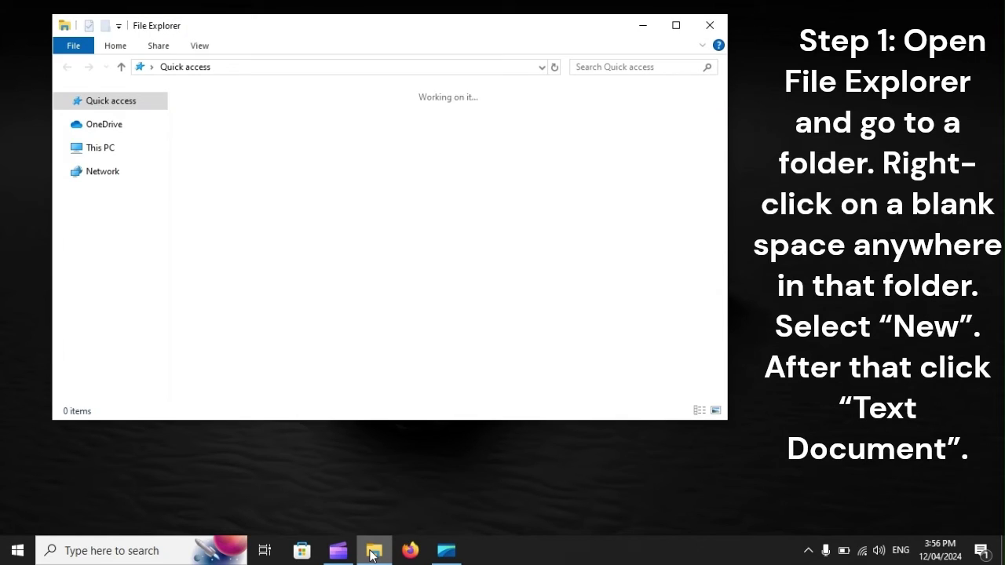
pyautogui.click(109, 156)
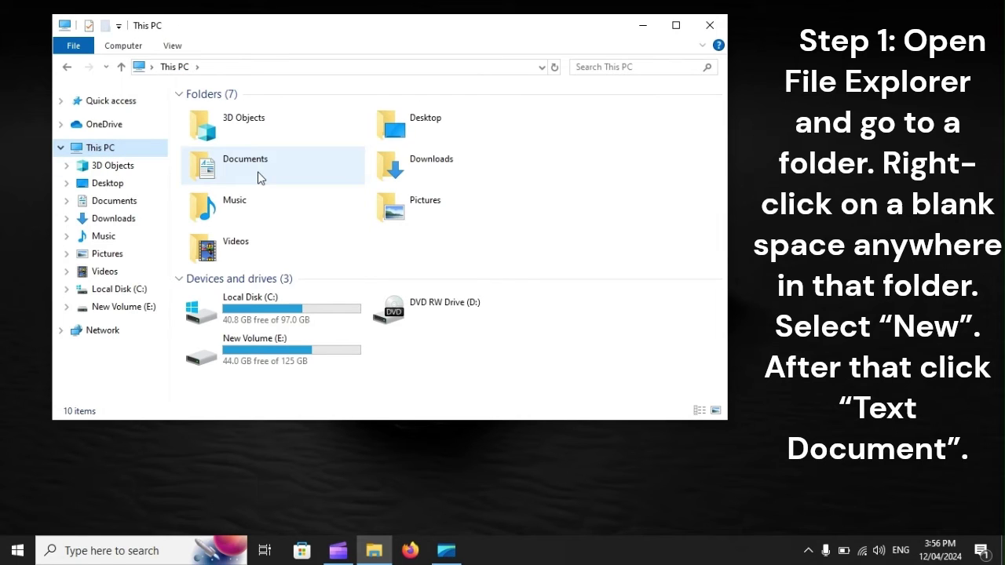
pyautogui.doubleClick(262, 168)
pyautogui.rightClick(264, 169)
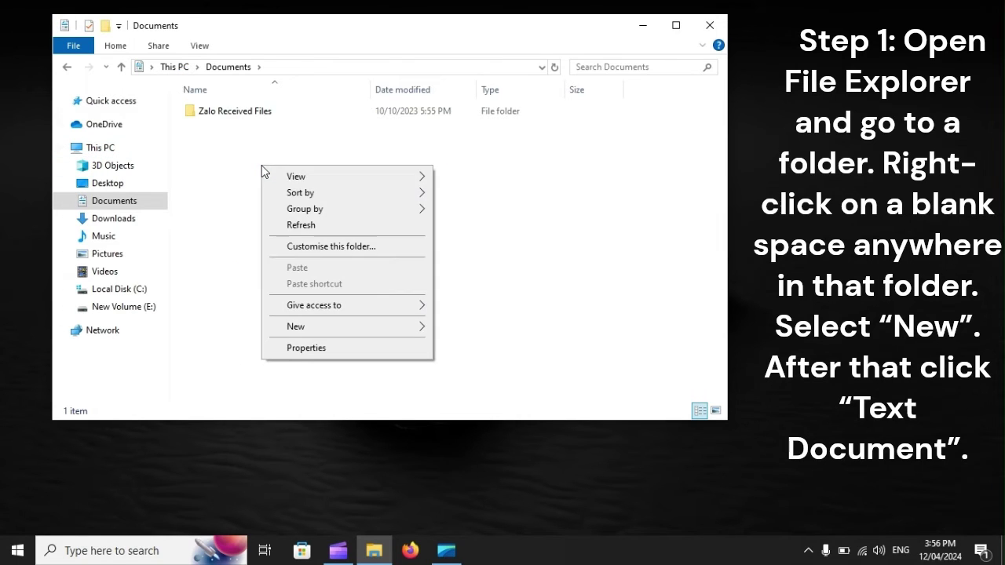
pyautogui.moveTo(298, 335)
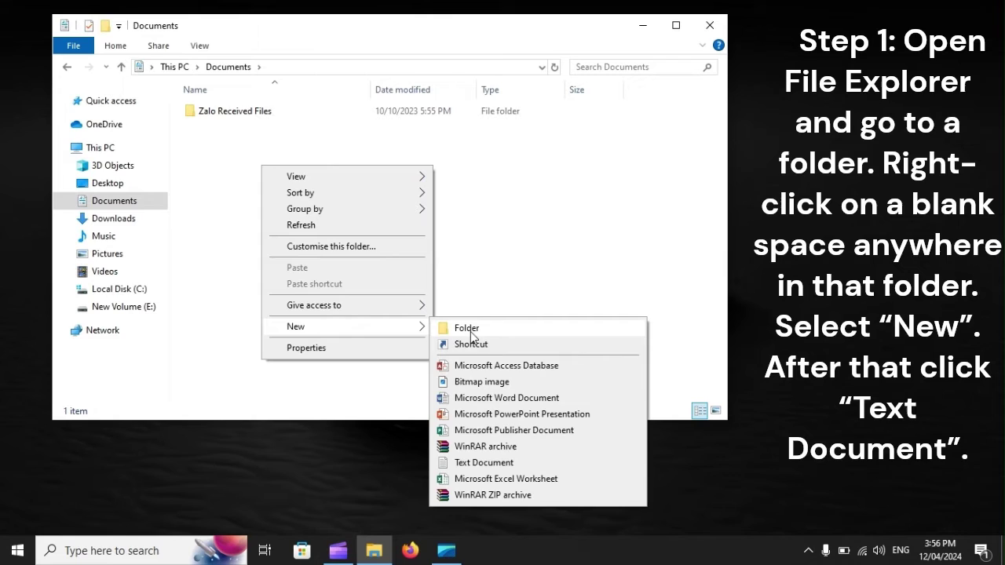
pyautogui.click(509, 465)
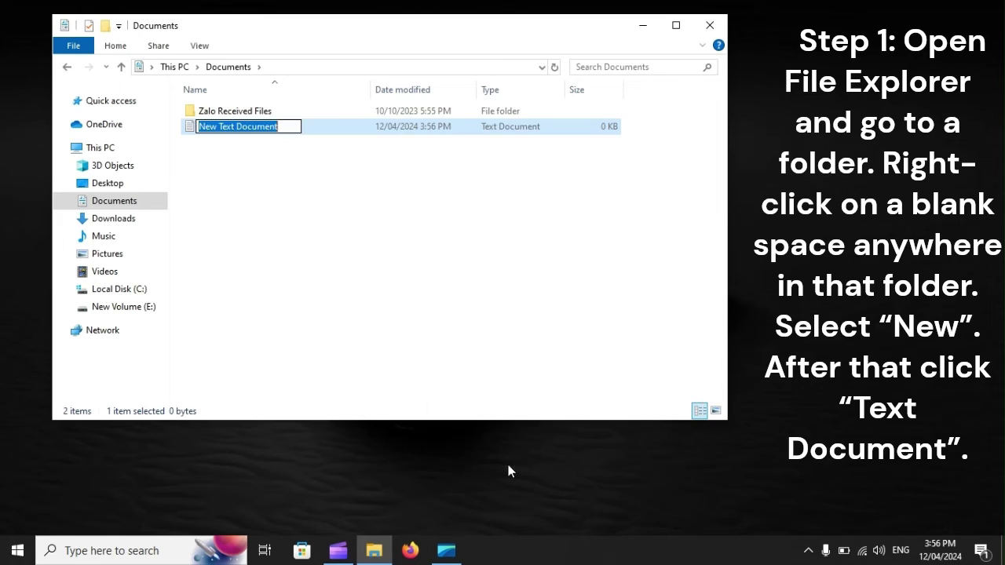
pyautogui.click(482, 254)
# - Open the new text document and insert the batch script that adds the Hyper-V packages, enables Microsoft-Hyper-V with Dism and ends with Pause
pyautogui.doubleClick(219, 132)
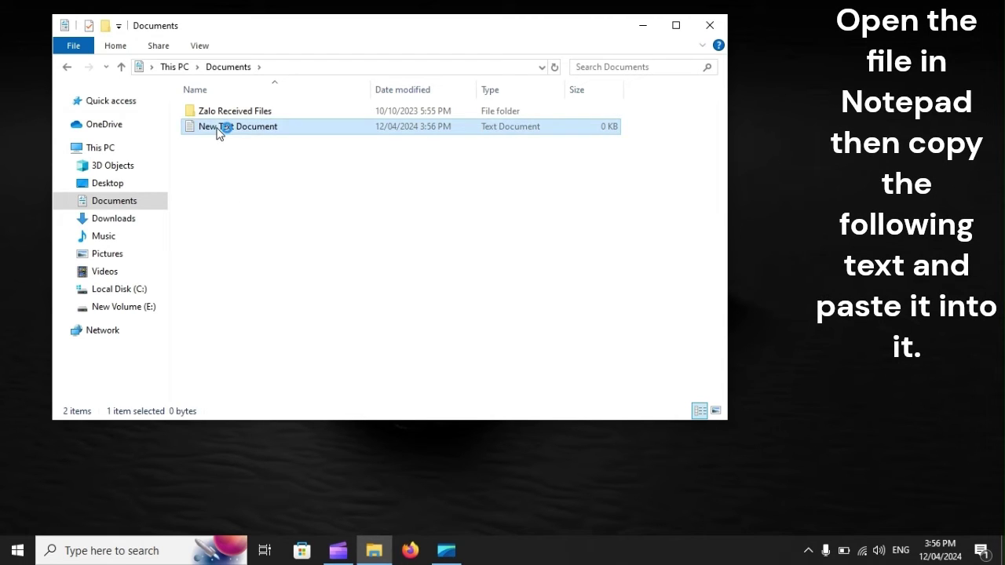
pyautogui.write('pushd "%~dp0"  dir /b %SystemRoot%\\servicing\\Packages\\*Hyper-V*.mum >hyper-v.txt  for /f %%i in (‘findstr /i . hyper-v.txt 2^>nul’) do dism /online /norestart /add-package:"%SystemRoot%\\servicing\\Packages\\%%i"  del hyper-v.txt  Dism /online /enable-feature /featurename:Microsoft-Hyper-V -All /LimitAccess /ALL  Pause')
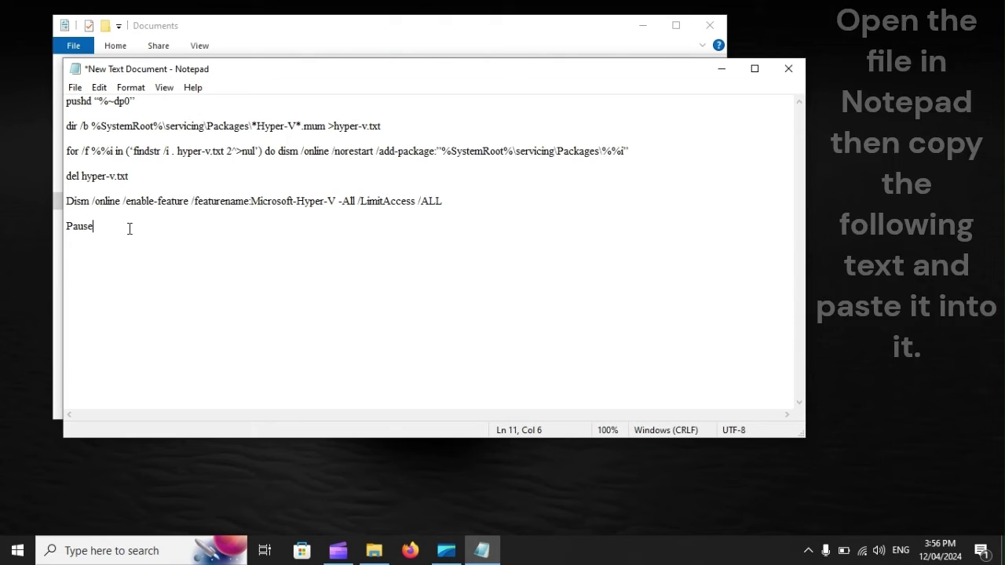
# - Open Save As for the script and set its file name to Hyper-V.bat in the Documents folder
pyautogui.click(75, 87)
pyautogui.click(75, 87)
pyautogui.click(99, 87)
pyautogui.click(76, 87)
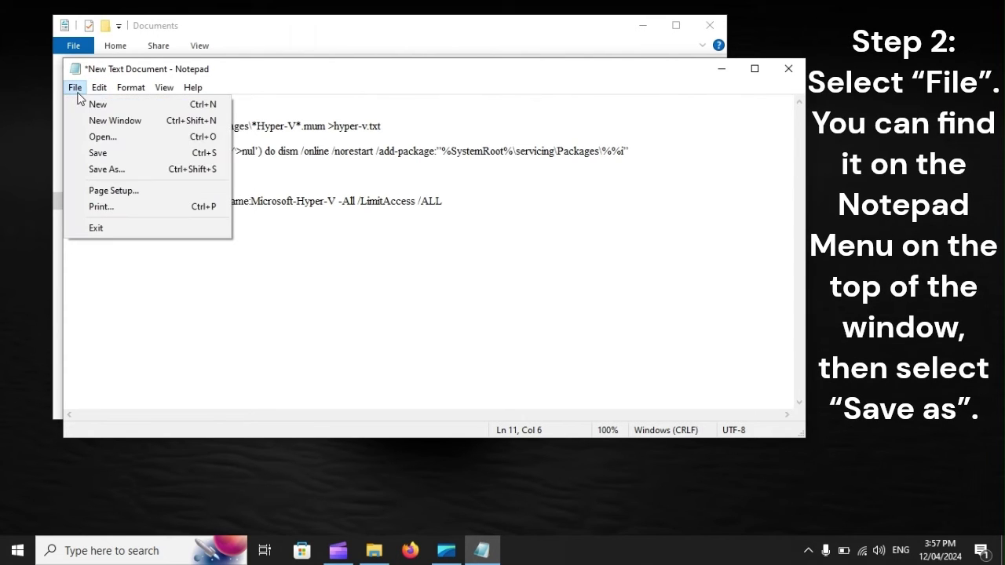
pyautogui.click(116, 177)
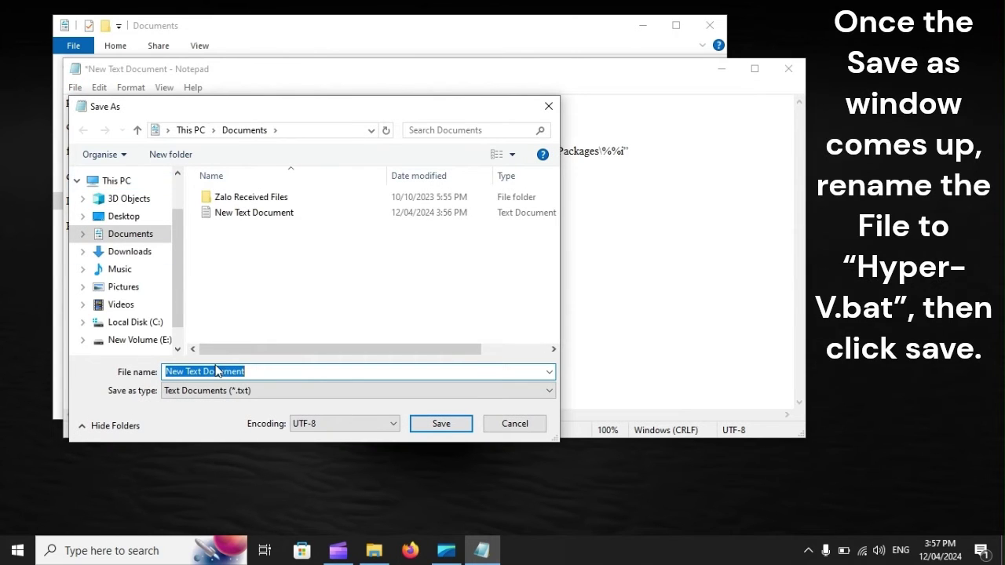
pyautogui.write('Hyper-')
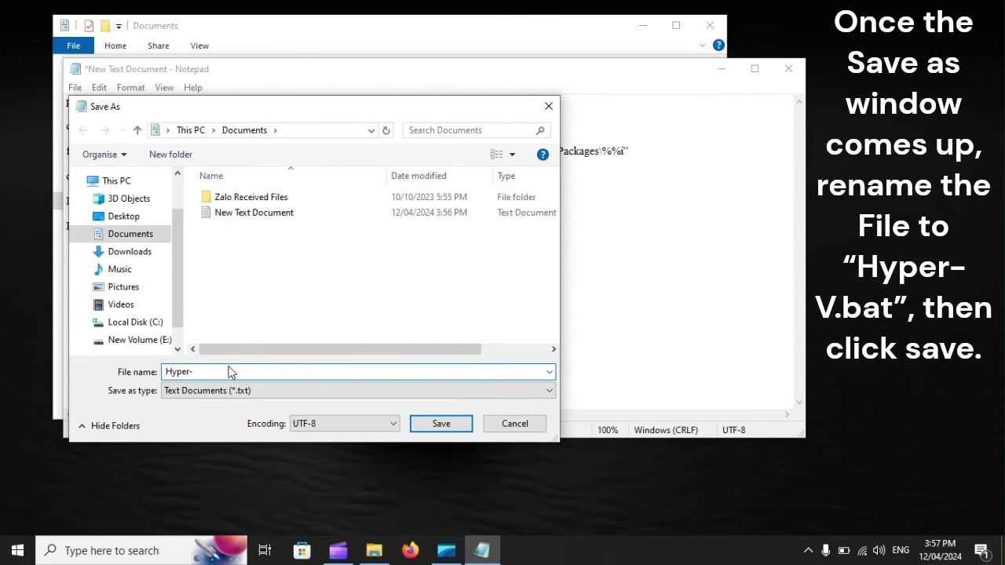
pyautogui.write('V.bat')
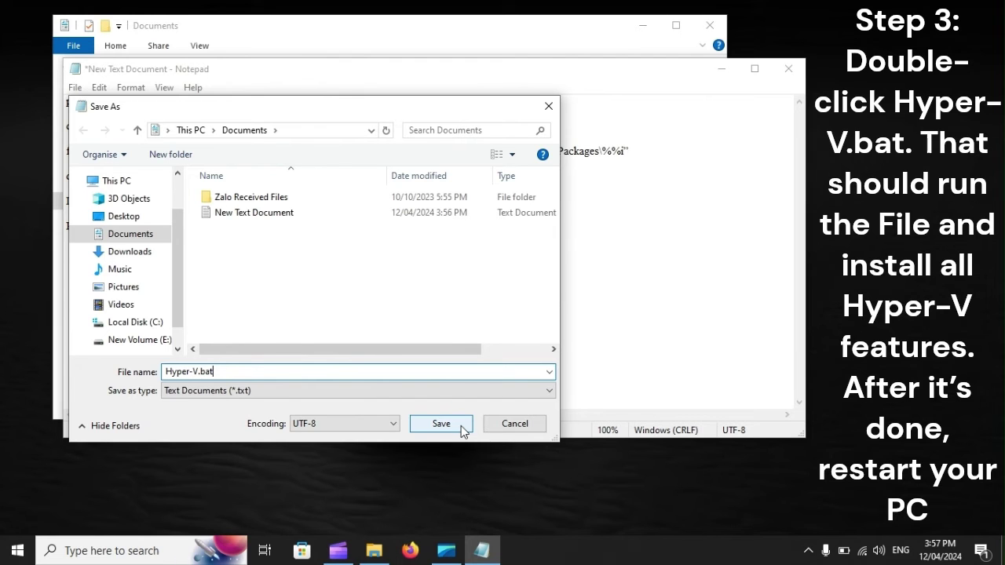
# - Open the Windows power options for restarting the PC
pyautogui.click(22, 552)
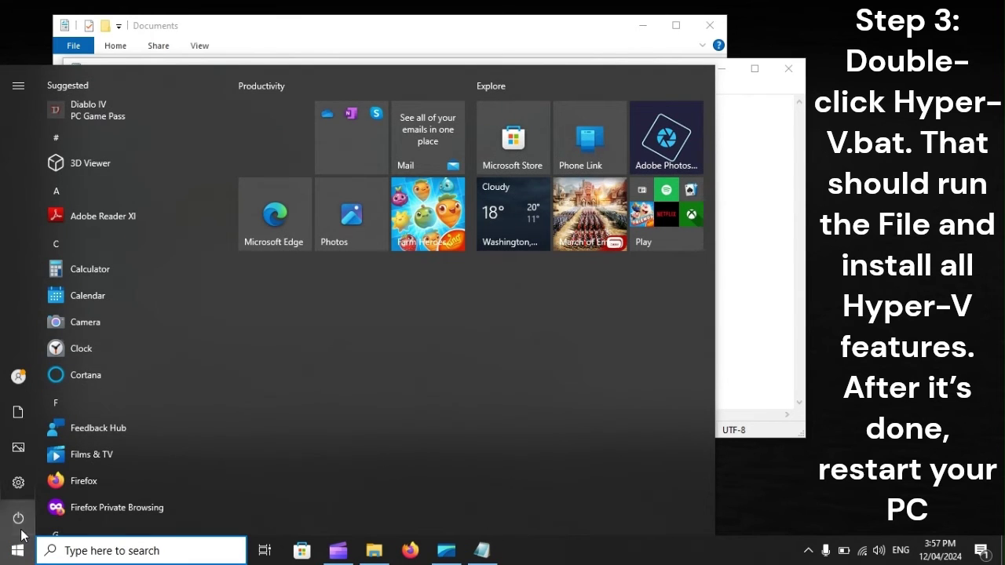
pyautogui.click(21, 527)
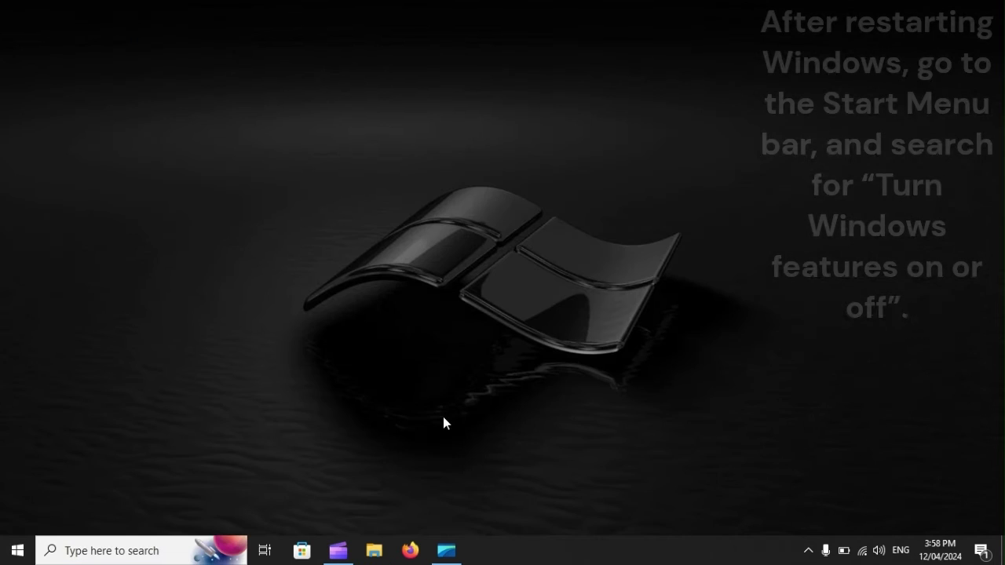
# - Search Windows for Control Panel, open it and view its settings by Category
pyautogui.click(112, 551)
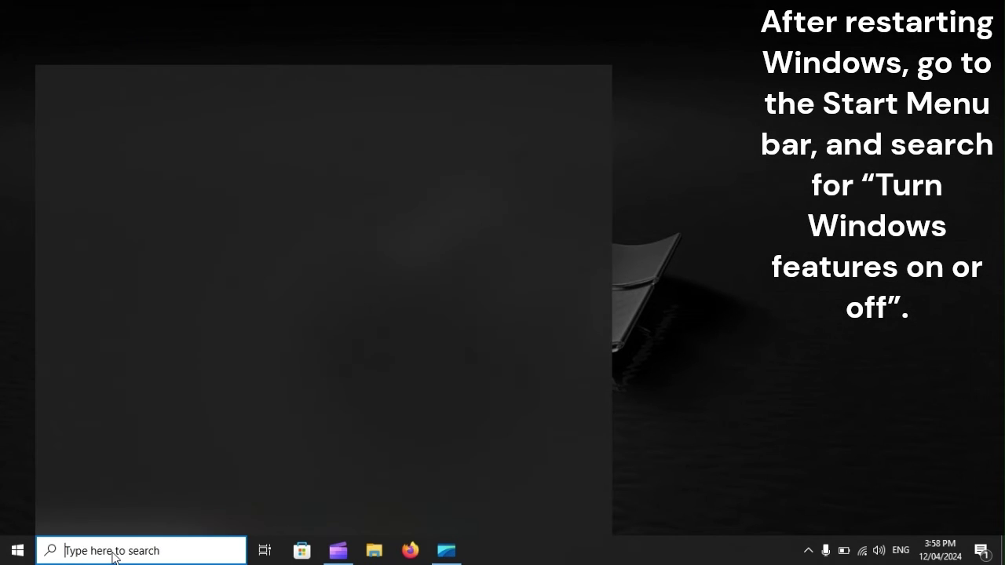
pyautogui.write('Control')
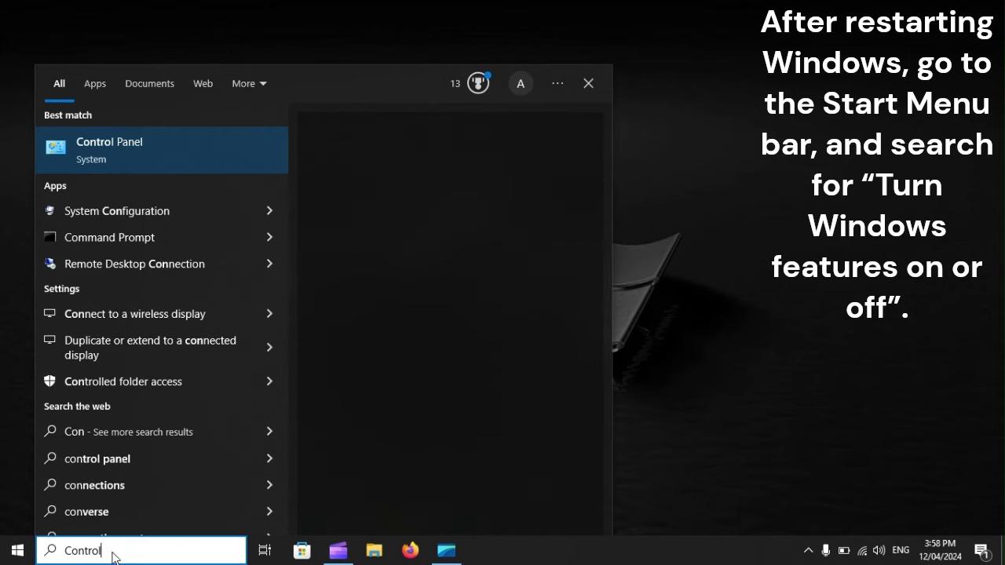
pyautogui.write(' Panel')
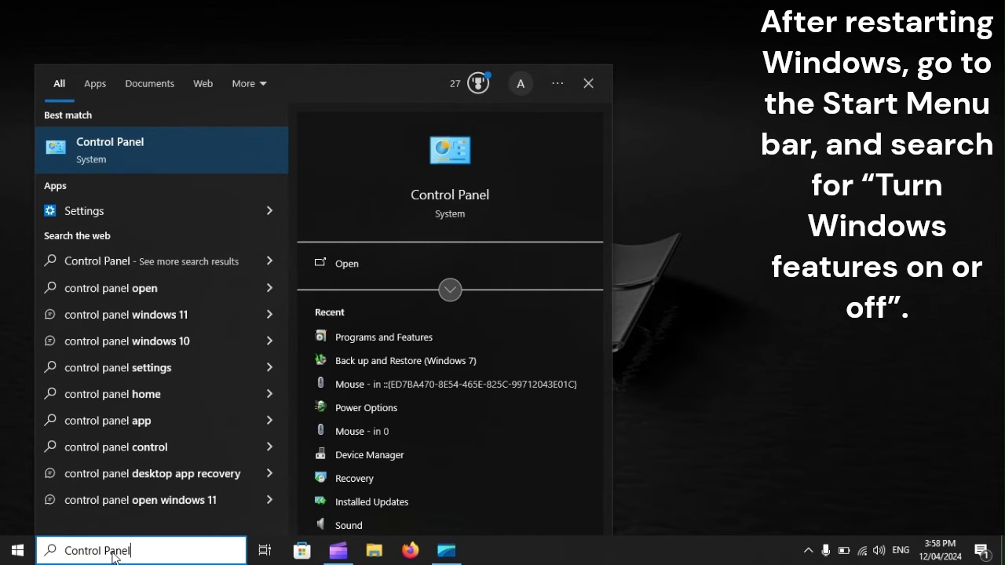
pyautogui.press('Return')
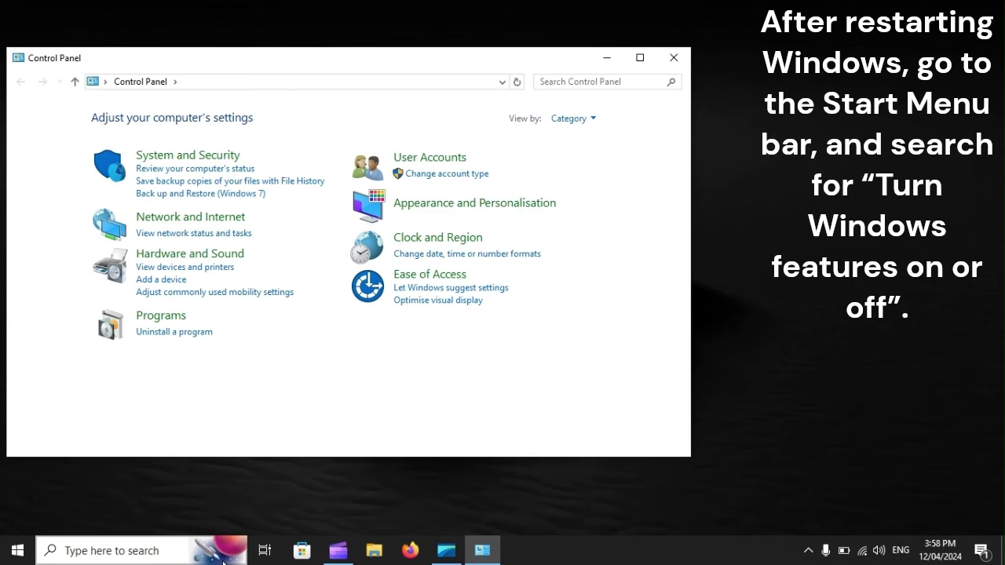
pyautogui.click(568, 118)
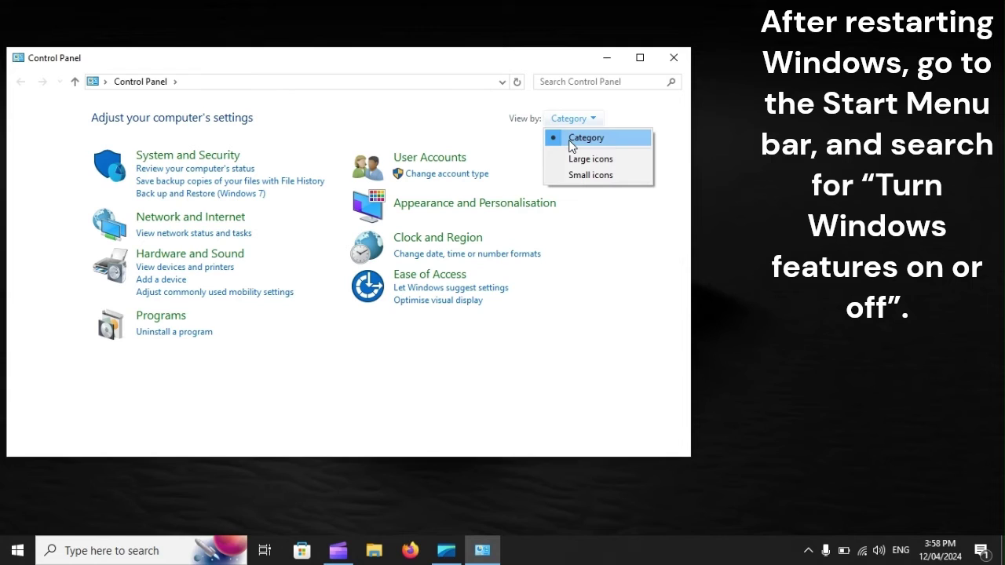
pyautogui.click(605, 139)
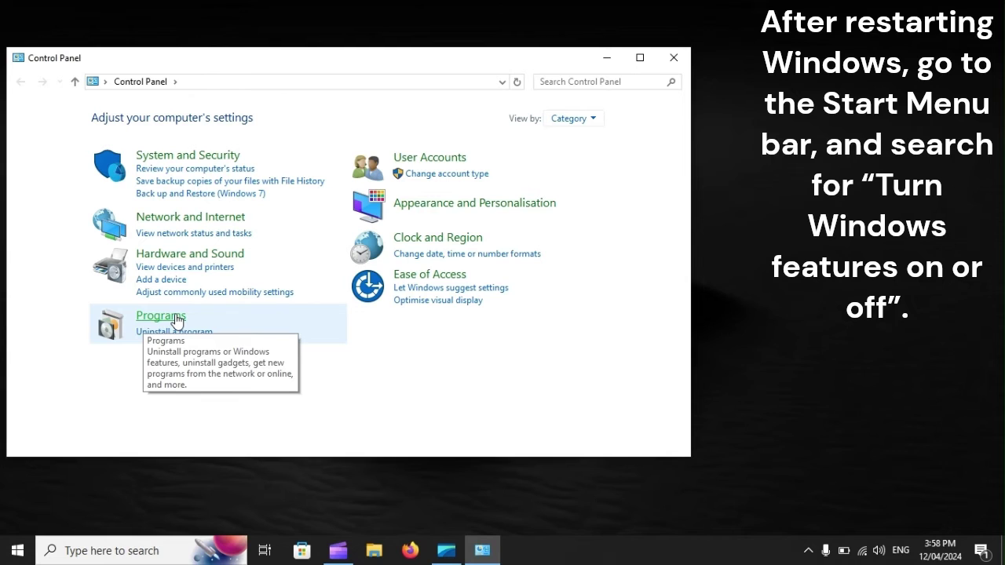
# - Open the Turn Windows features on or off dialog from Programs and Features
pyautogui.click(176, 317)
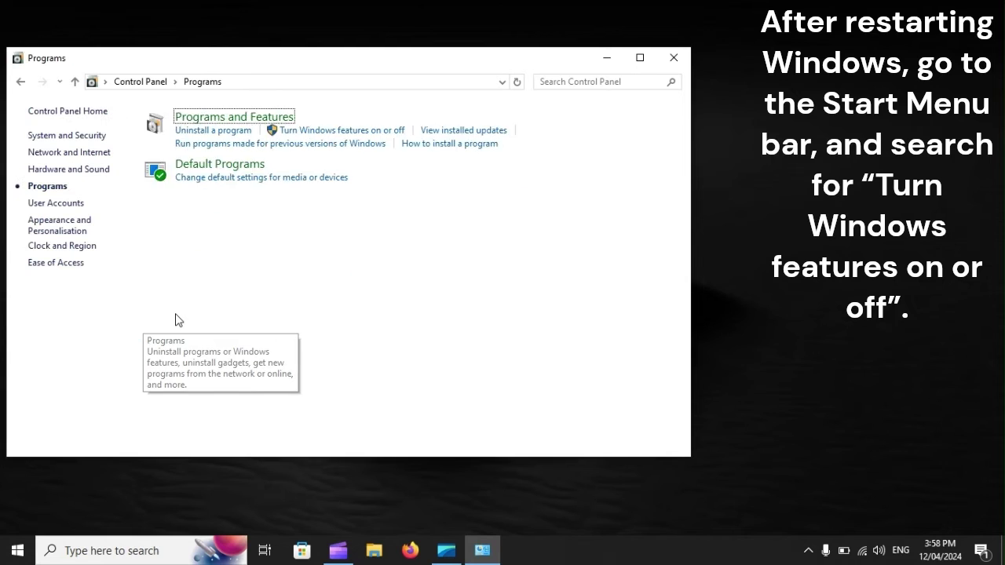
pyautogui.click(288, 118)
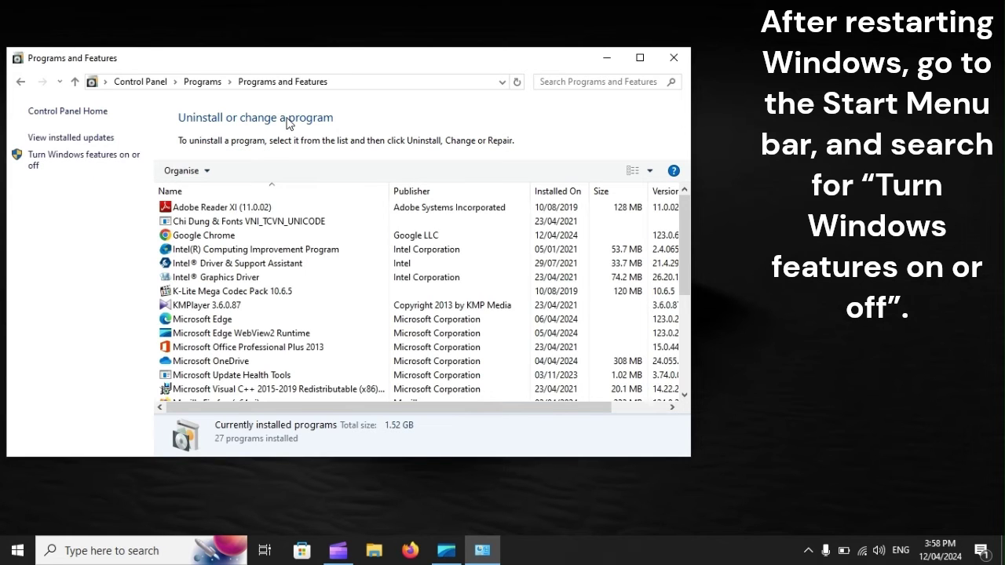
pyautogui.click(103, 163)
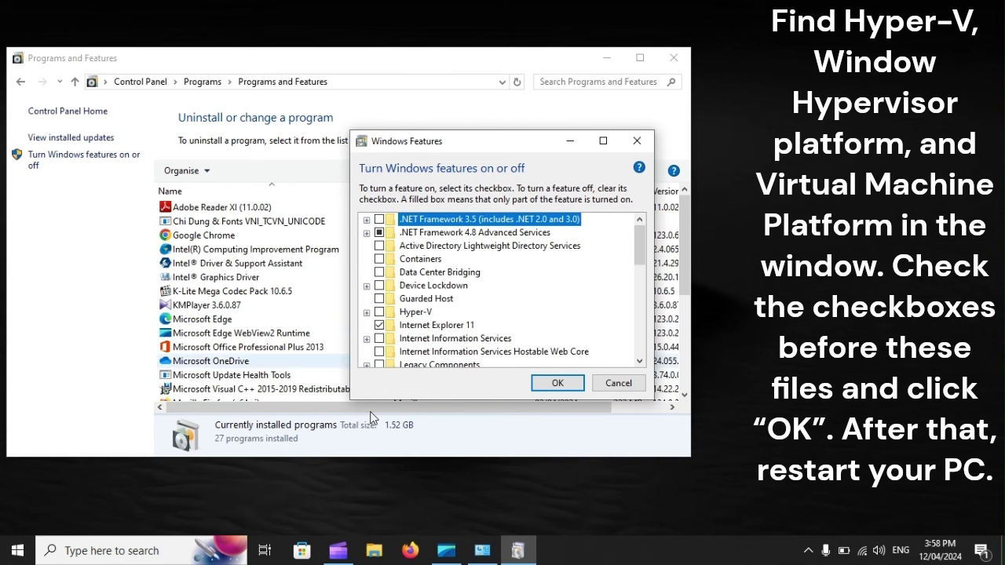
# - Locate and highlight the Hyper-V, Virtual Machine Platform and Windows Hypervisor Platform entries in the Windows Features list
pyautogui.scroll(-2, 639, 272)
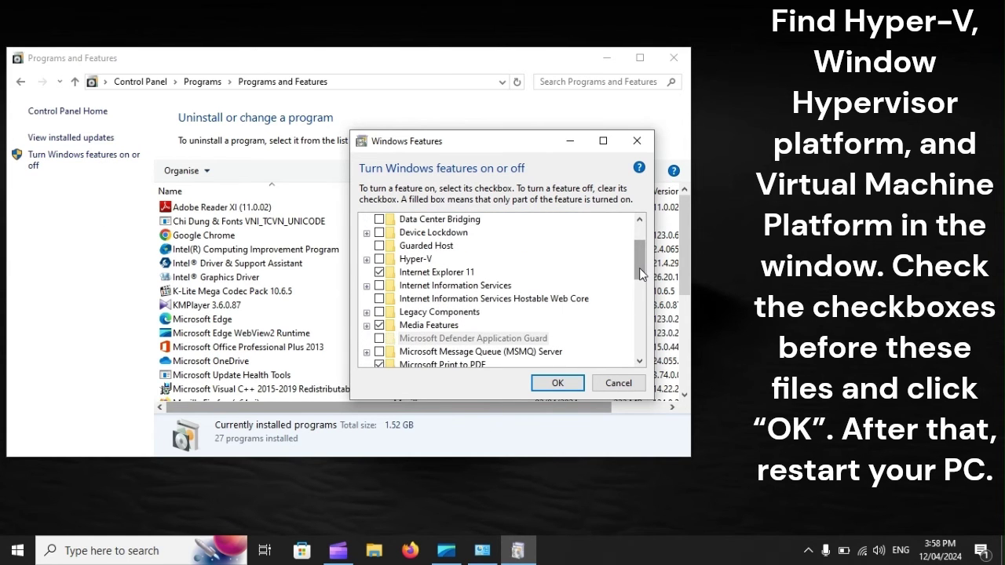
pyautogui.click(429, 259)
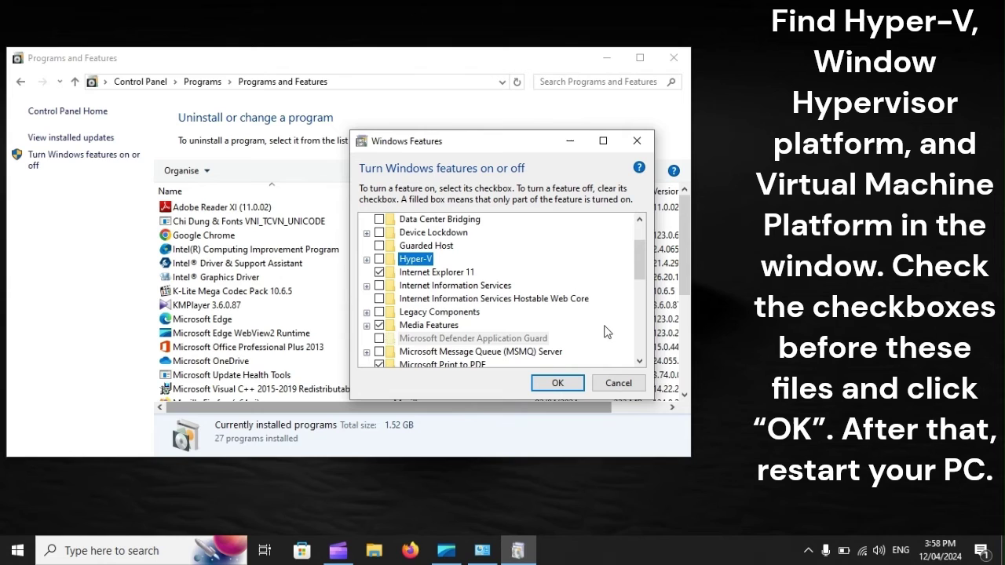
pyautogui.moveTo(636, 266); pyautogui.dragTo(639, 322)
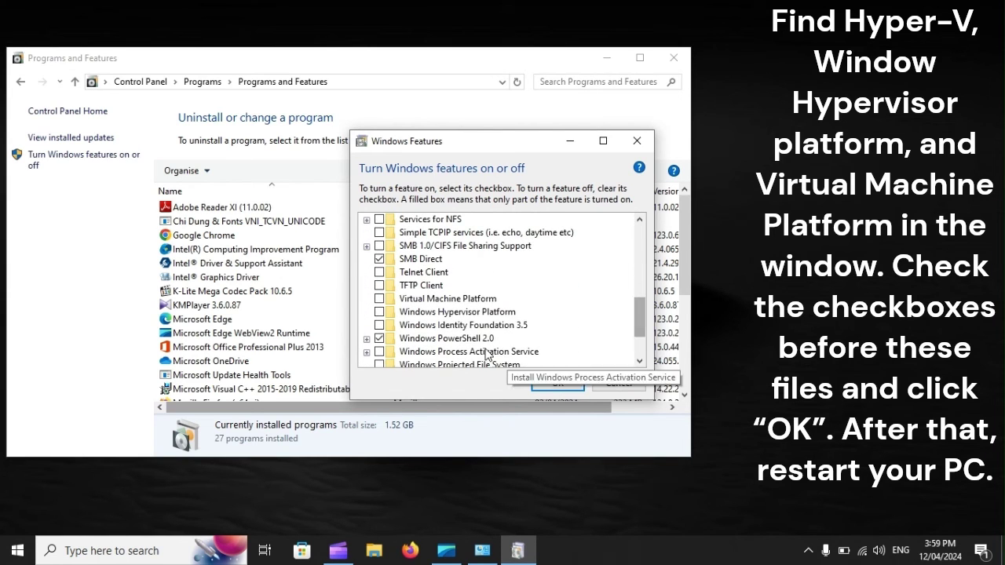
pyautogui.click(420, 302)
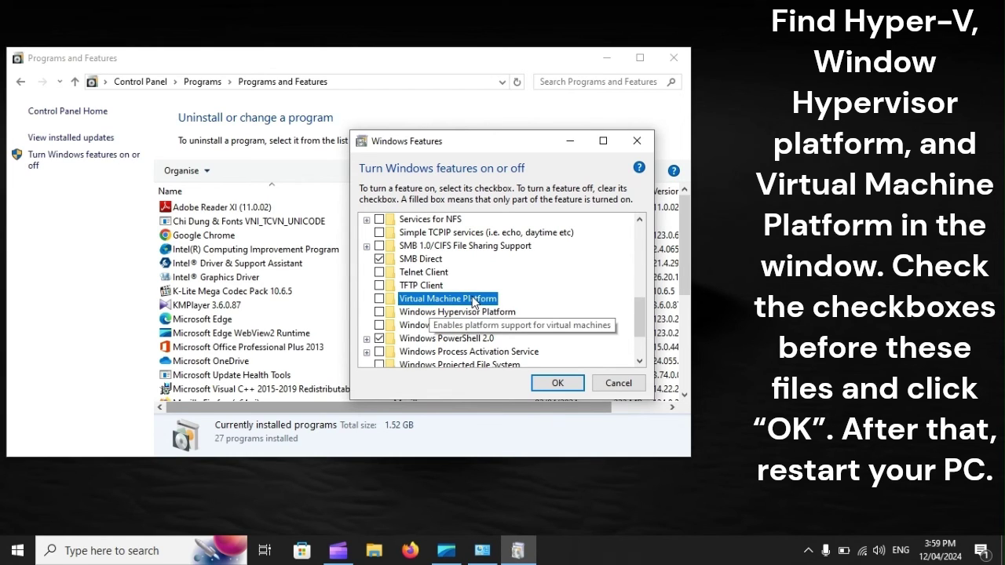
pyautogui.click(448, 312)
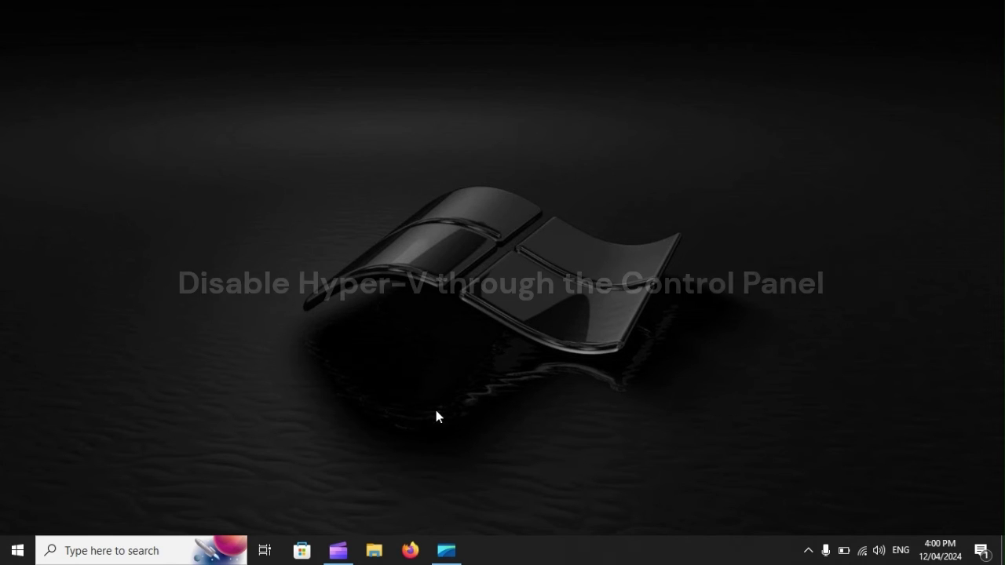
# - Search Windows for Control Panel, open it and set its view to Category
pyautogui.click(99, 544)
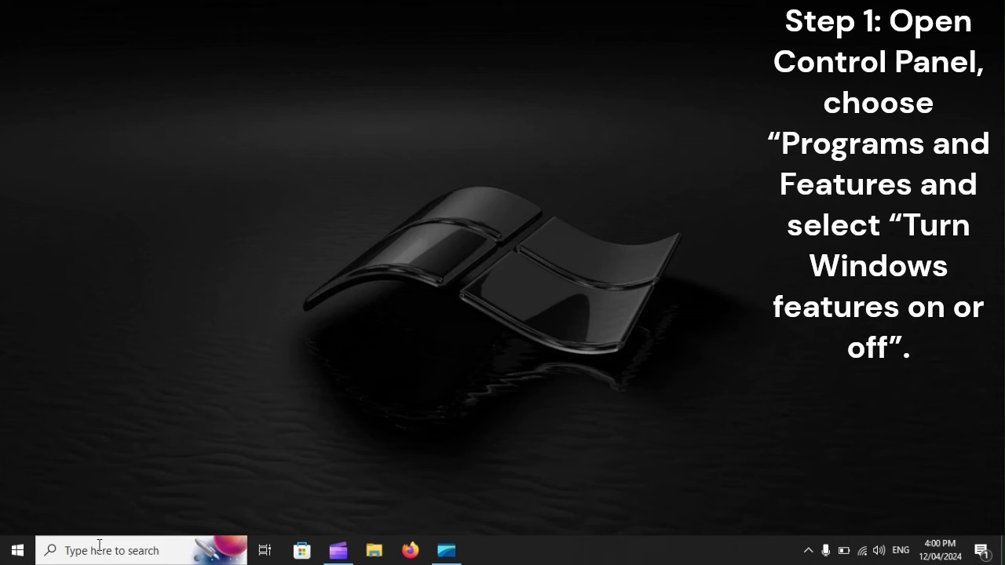
pyautogui.write('Cont')
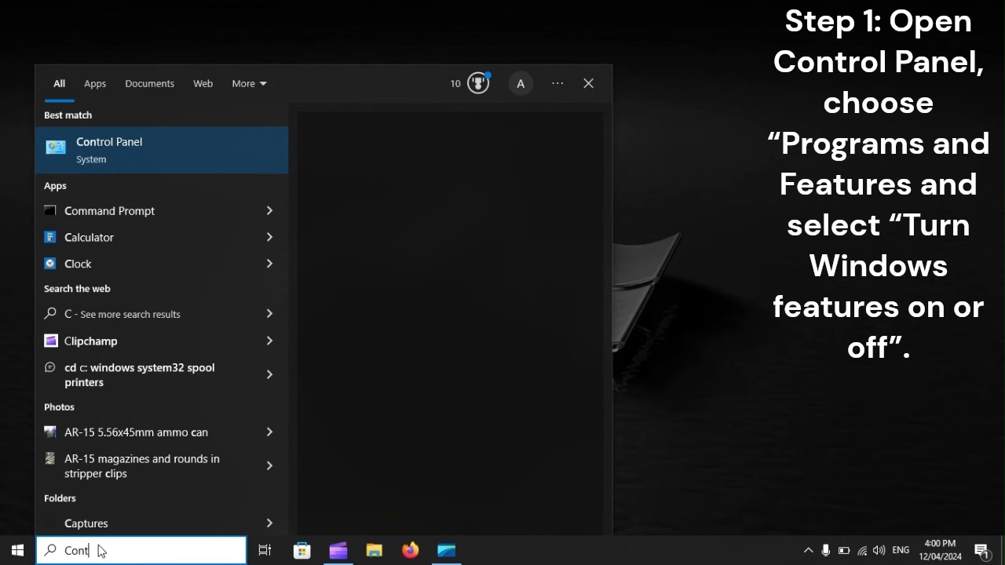
pyautogui.write('rol Panel')
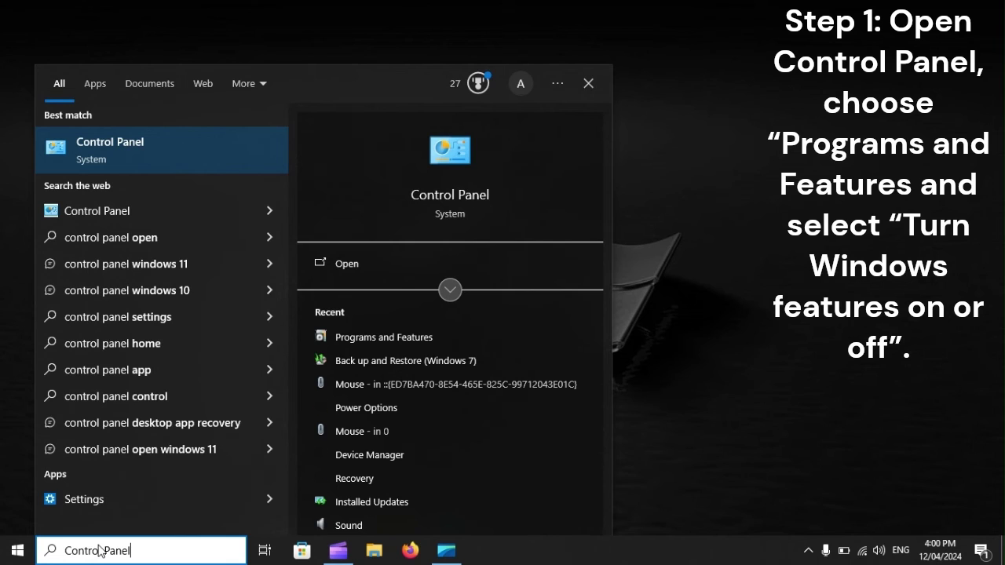
pyautogui.press('Return')
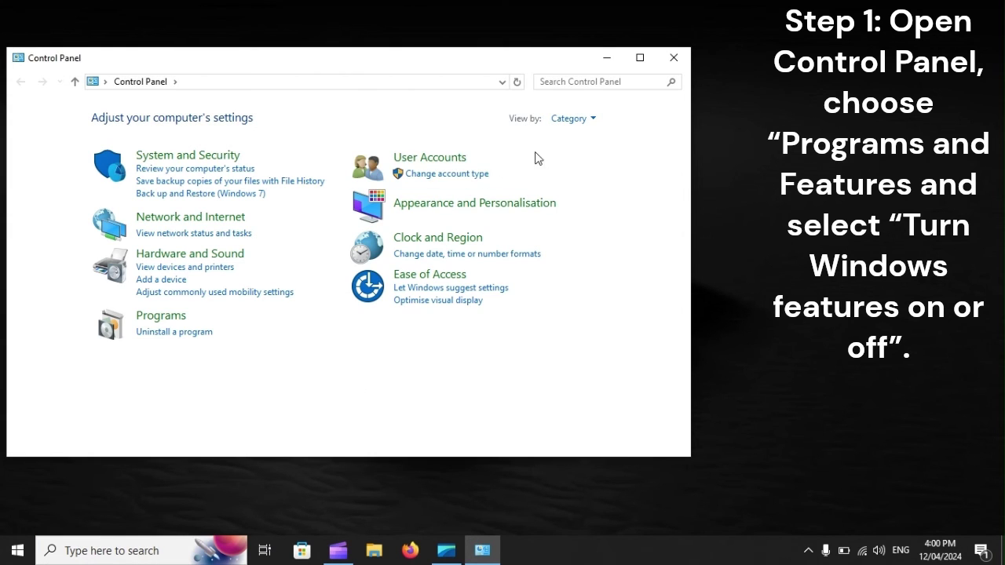
pyautogui.click(571, 119)
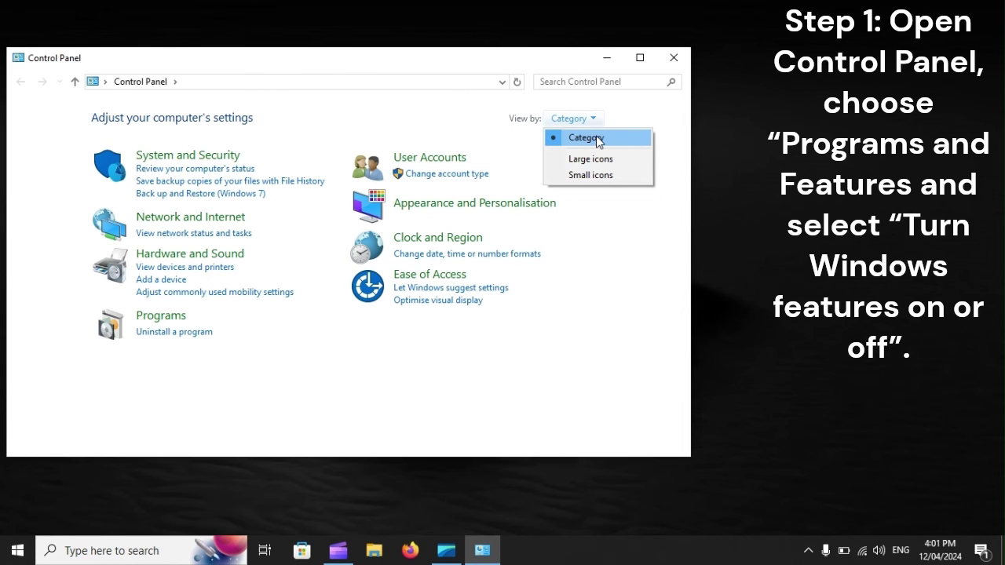
pyautogui.click(599, 140)
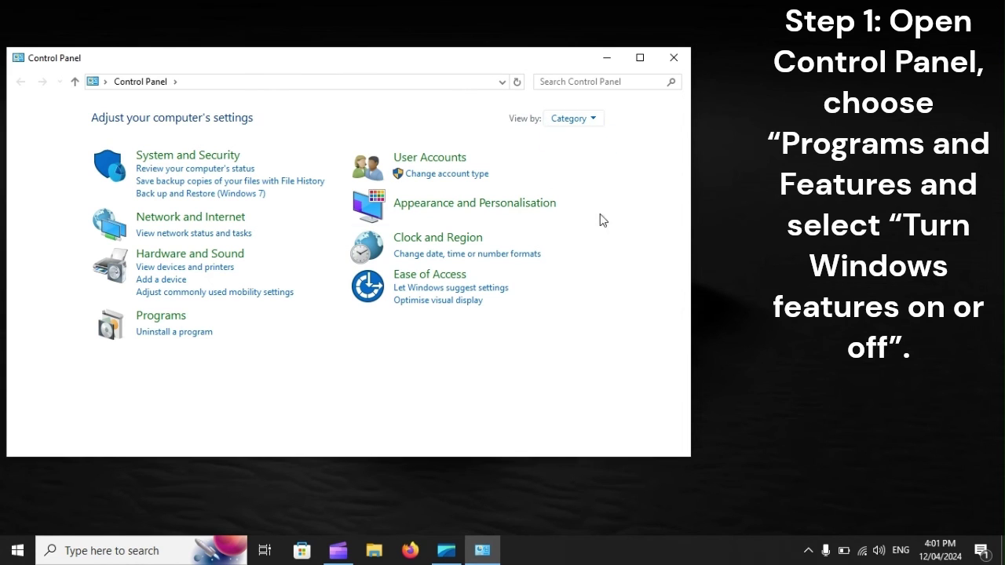
# - Open the Turn Windows features on or off dialog by way of Programs and Features
pyautogui.click(172, 319)
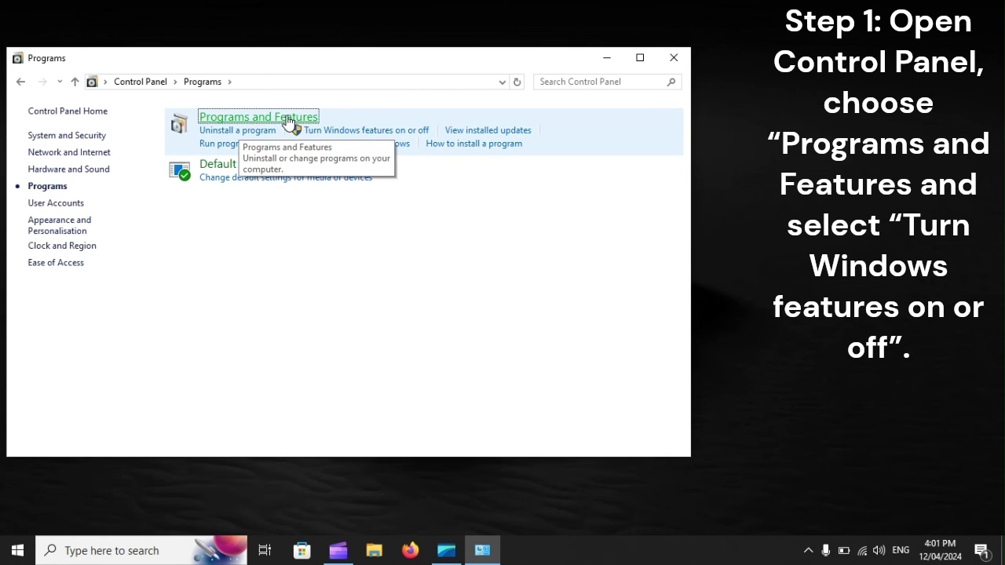
pyautogui.click(288, 122)
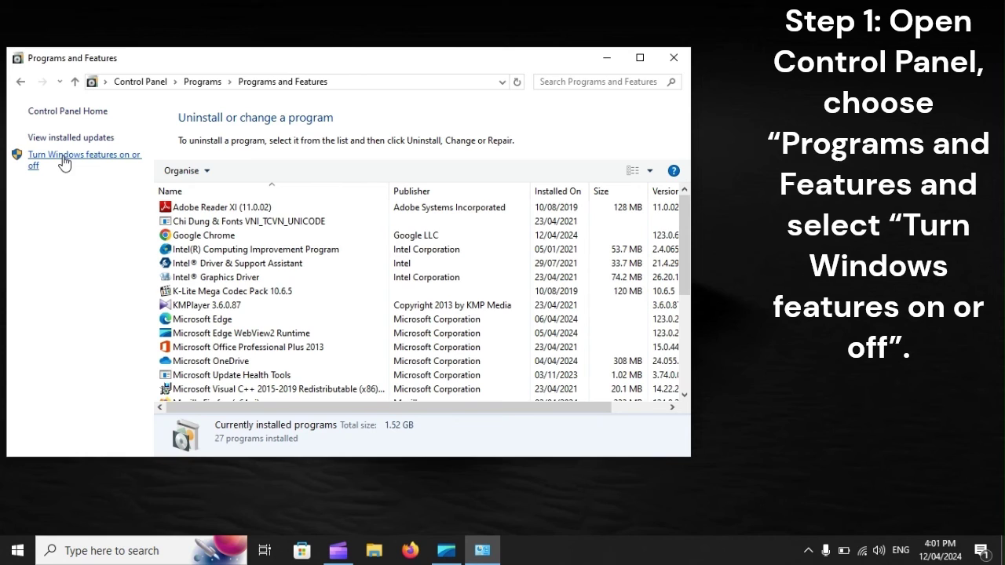
pyautogui.click(111, 162)
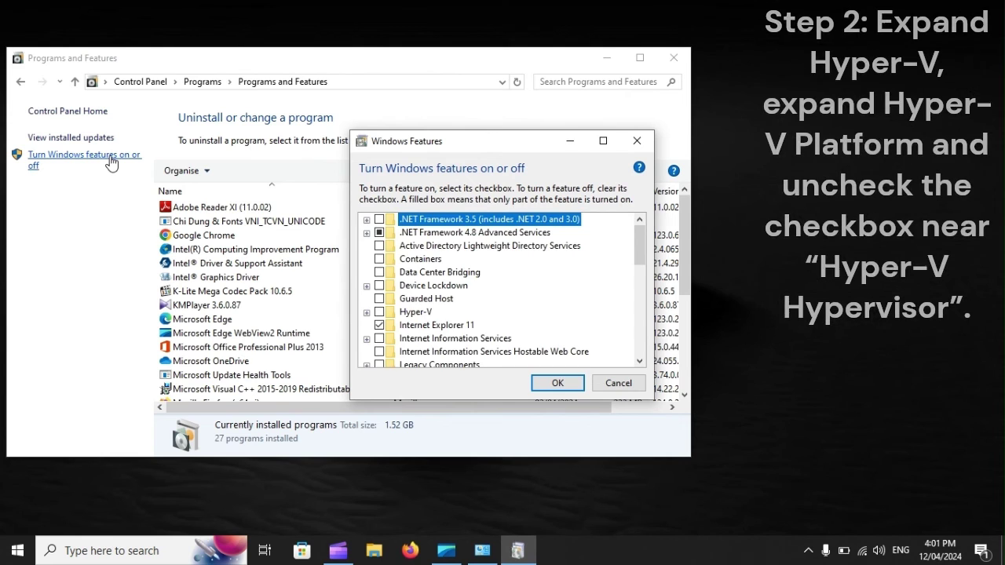
# - Expand Hyper-V and its Hyper-V Platform entry in the Windows Features list
pyautogui.click(415, 312)
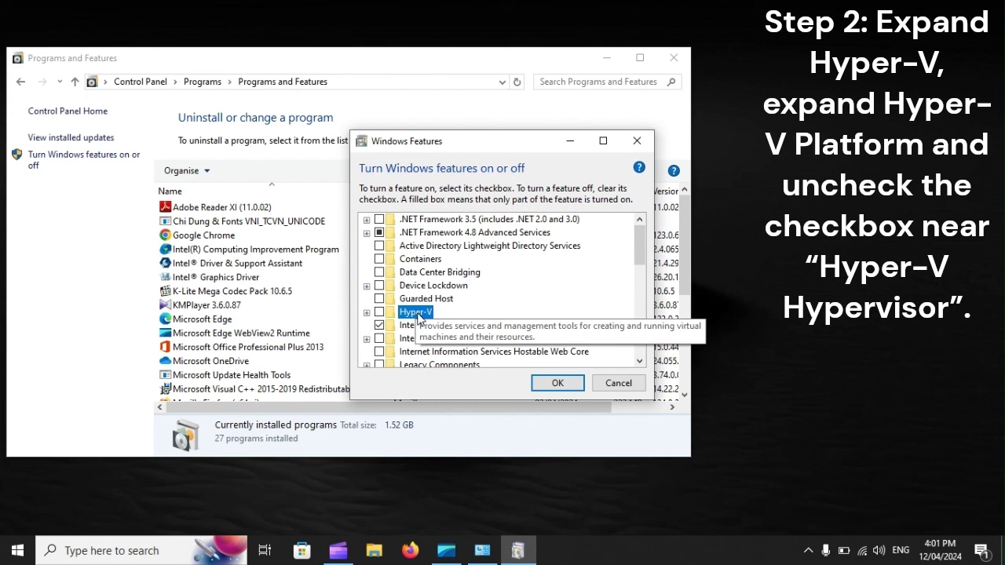
pyautogui.click(366, 313)
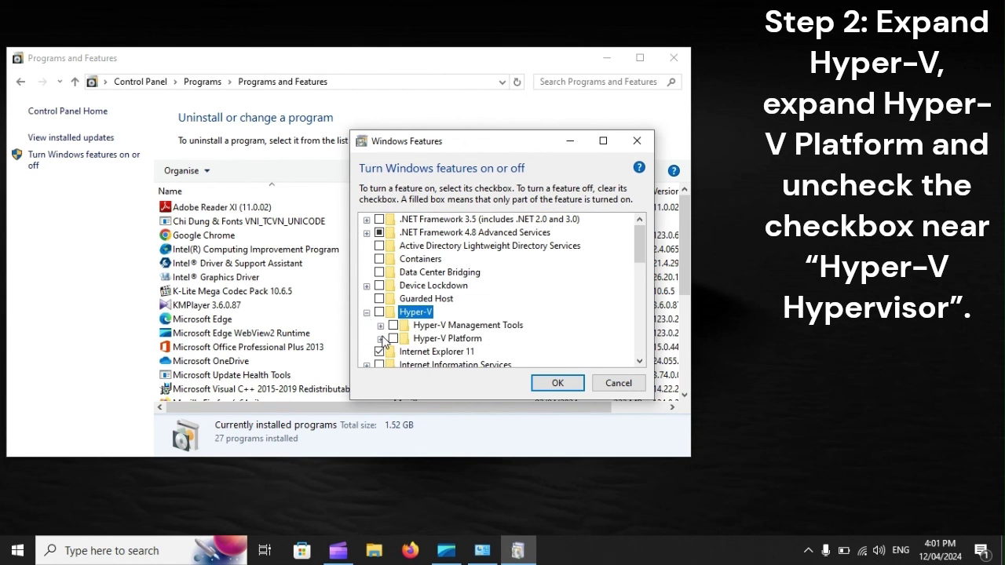
pyautogui.click(441, 339)
pyautogui.click(381, 338)
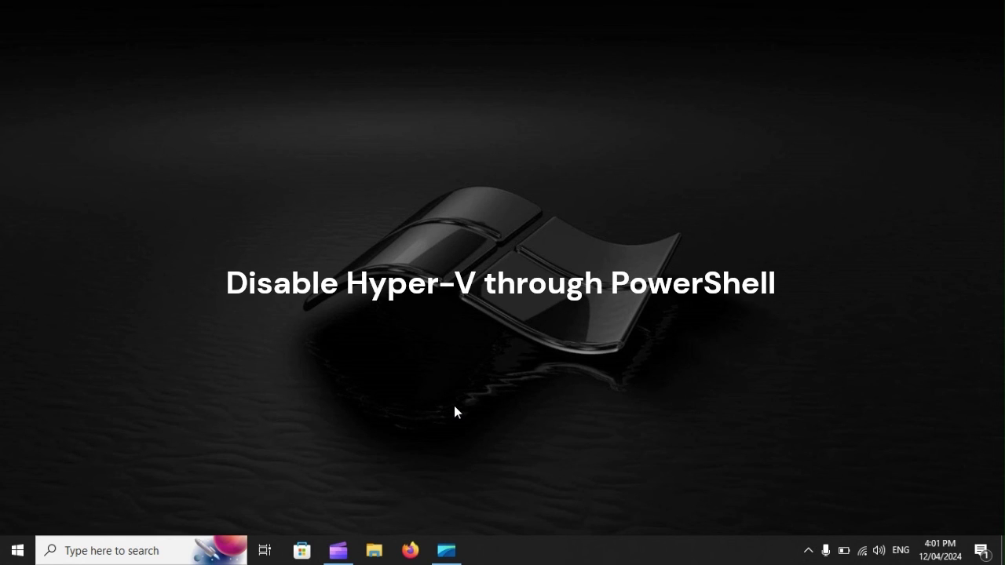
# - Search Windows for powershell and open a Windows PowerShell window
pyautogui.click(134, 546)
pyautogui.write('pow')
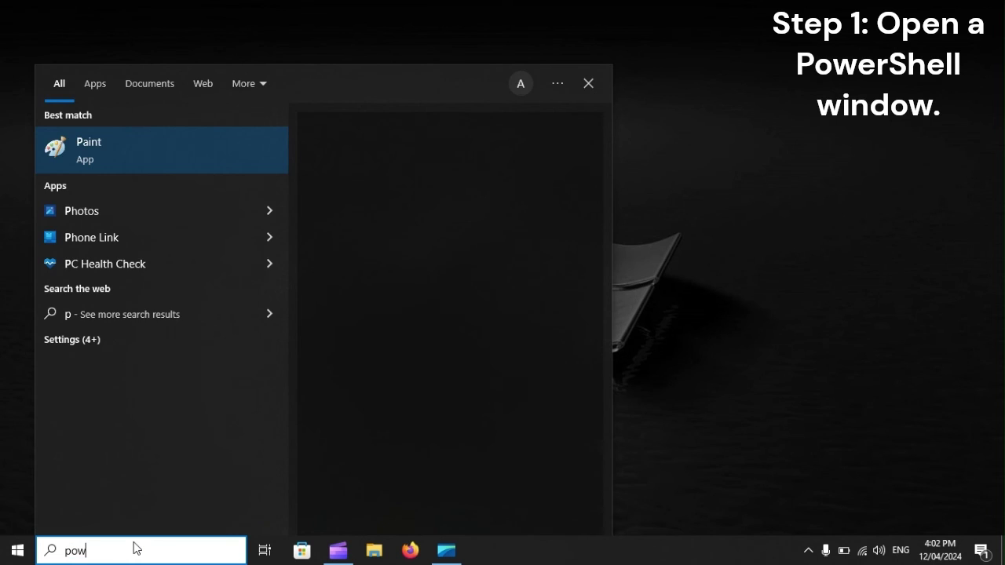
pyautogui.write('ershell')
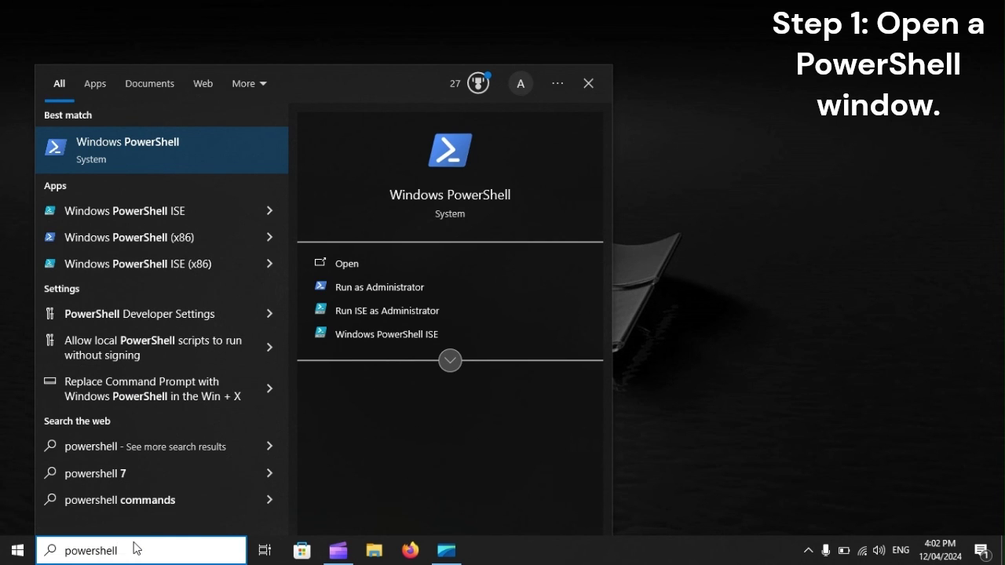
pyautogui.press('Return')
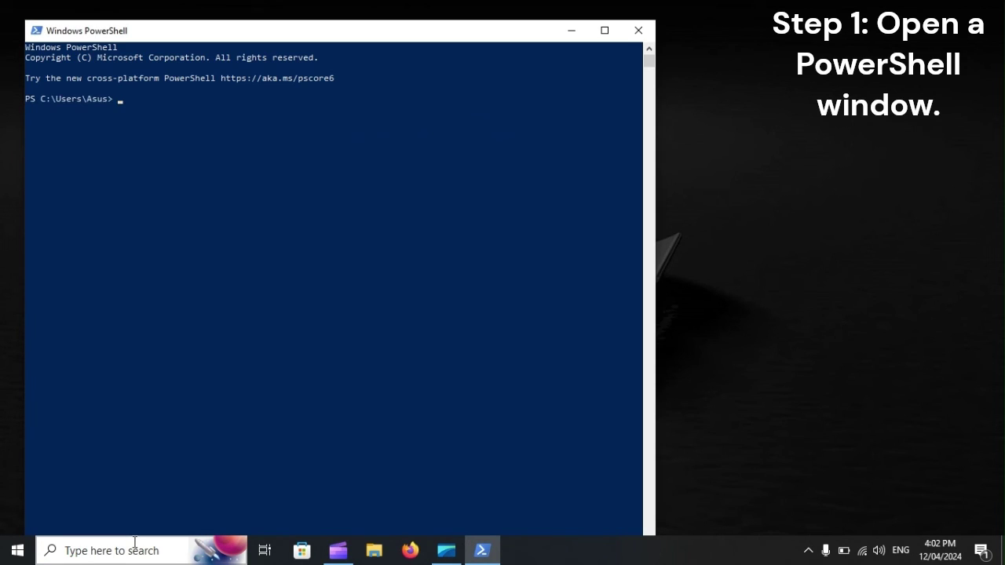
# - Enter the command Disable-WindowsOptionalFeature -Online -FeatureName Microsoft-Hyper-V-Hypervisor at the PowerShell prompt
pyautogui.click(130, 117)
pyautogui.rightClick(130, 115)
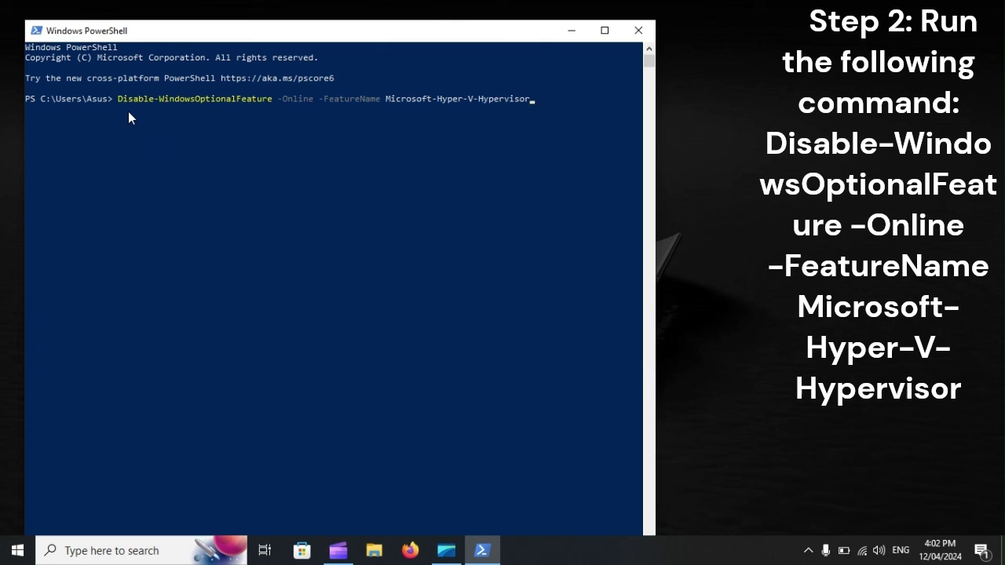